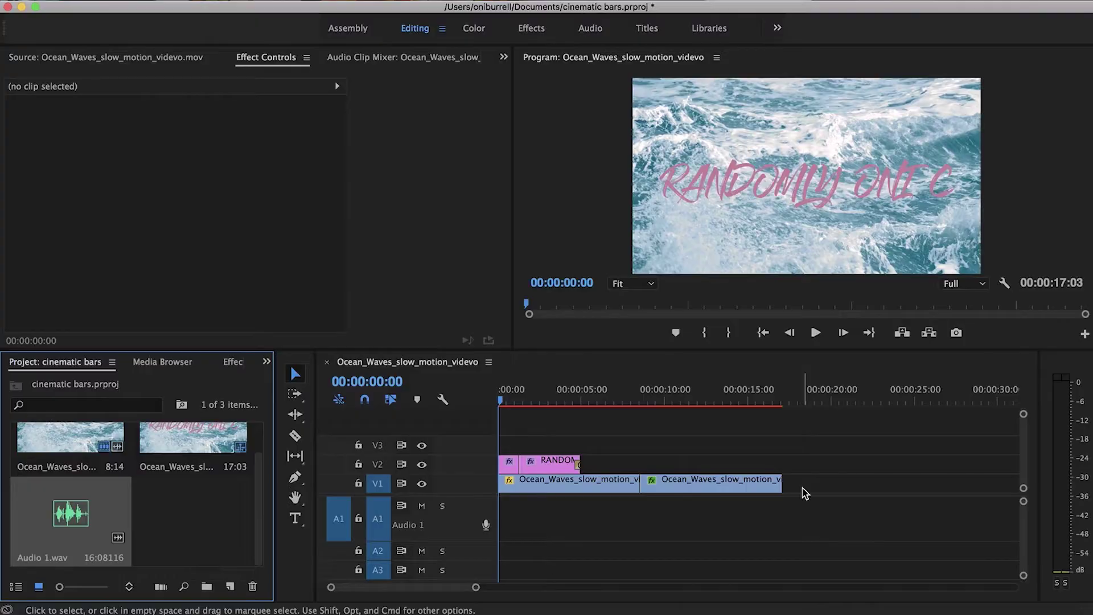
Marquee-select and delete every clip from the old edit's timeline
left_click_drag(802, 489, 488, 455)
key("Delete")
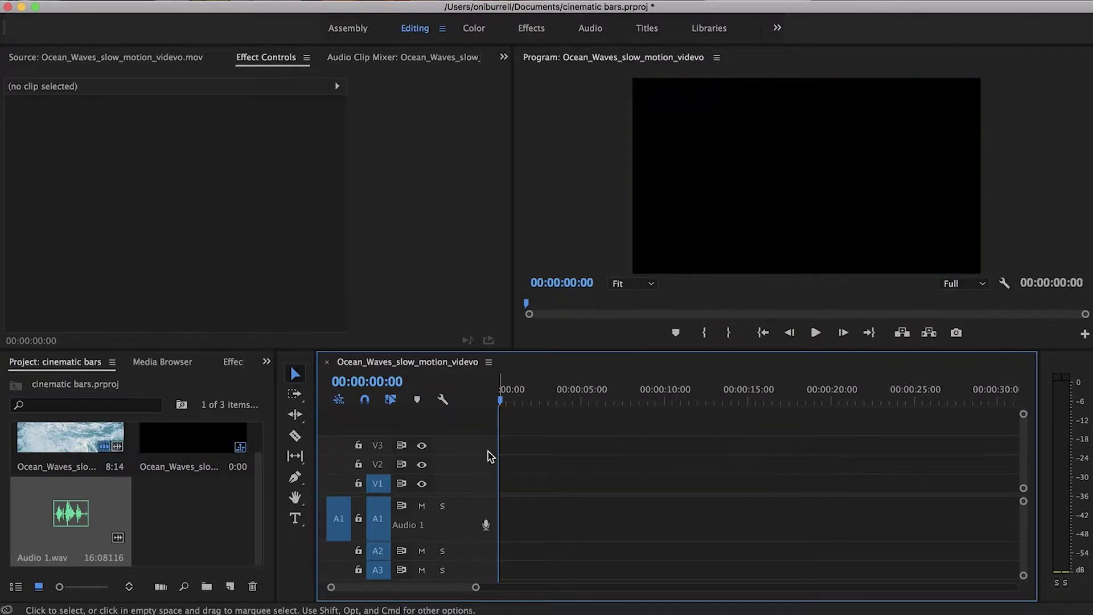
scroll(137, 433, "up", 2)
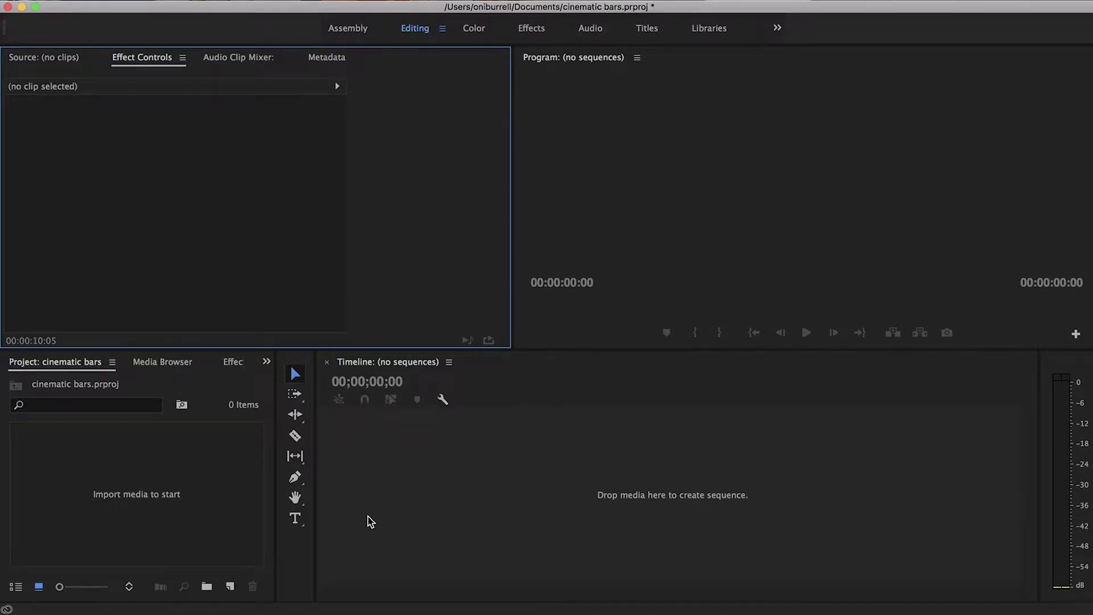
Import Ocean_Waves_slow_motion_videvo.mov from Finder's Stock Footage folder into the Project panel
left_click(57, 612)
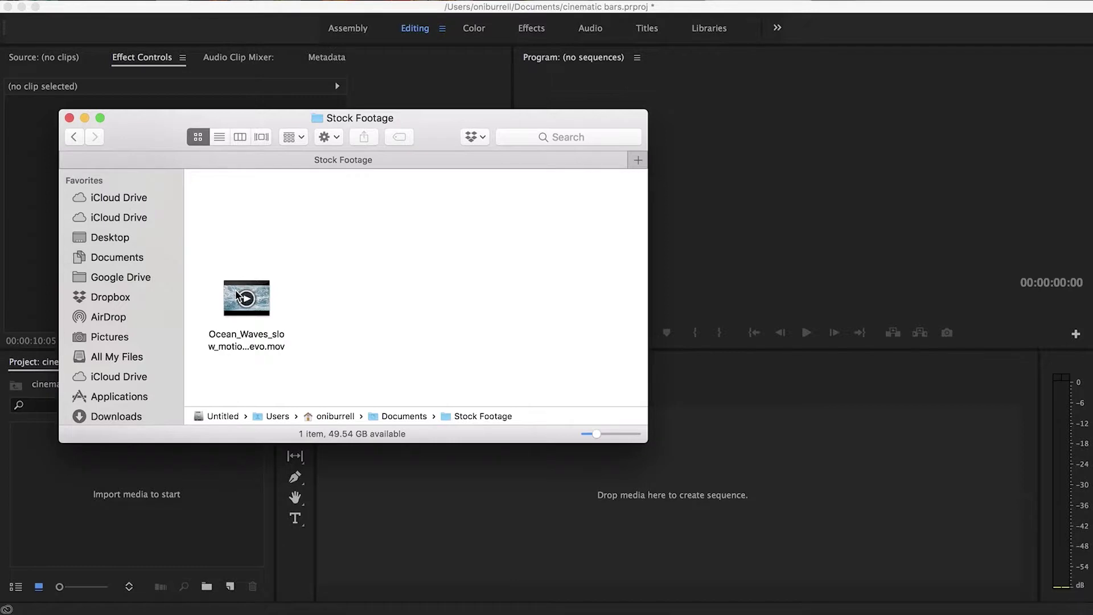
left_click_drag(237, 295, 94, 484)
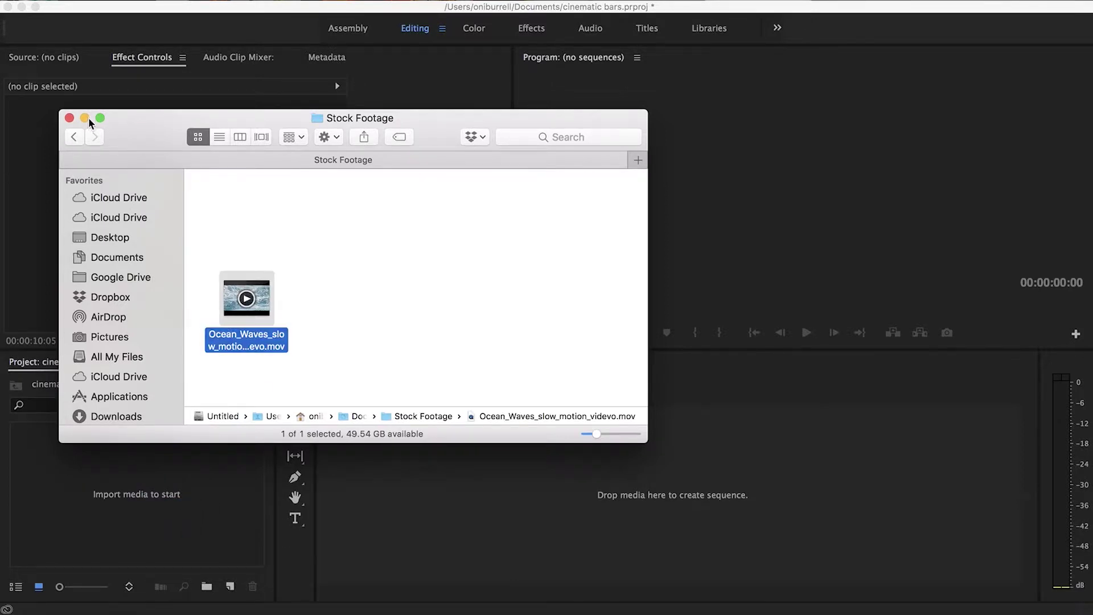
Set In and Out points on the ocean clip in the Source monitor for a 00:00:08:14 section
left_click(69, 118)
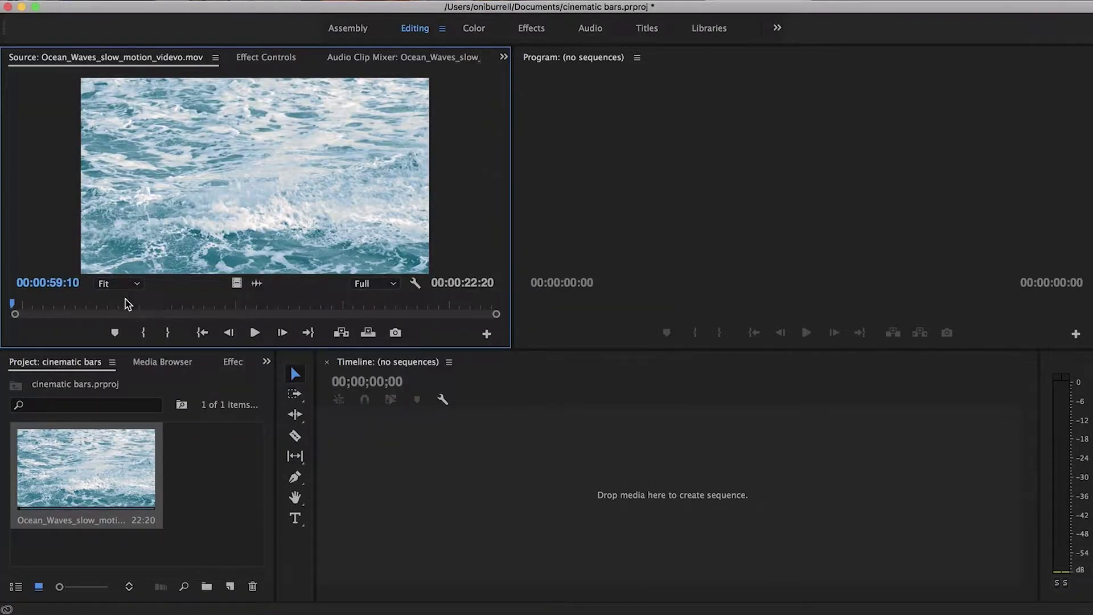
left_click(73, 307)
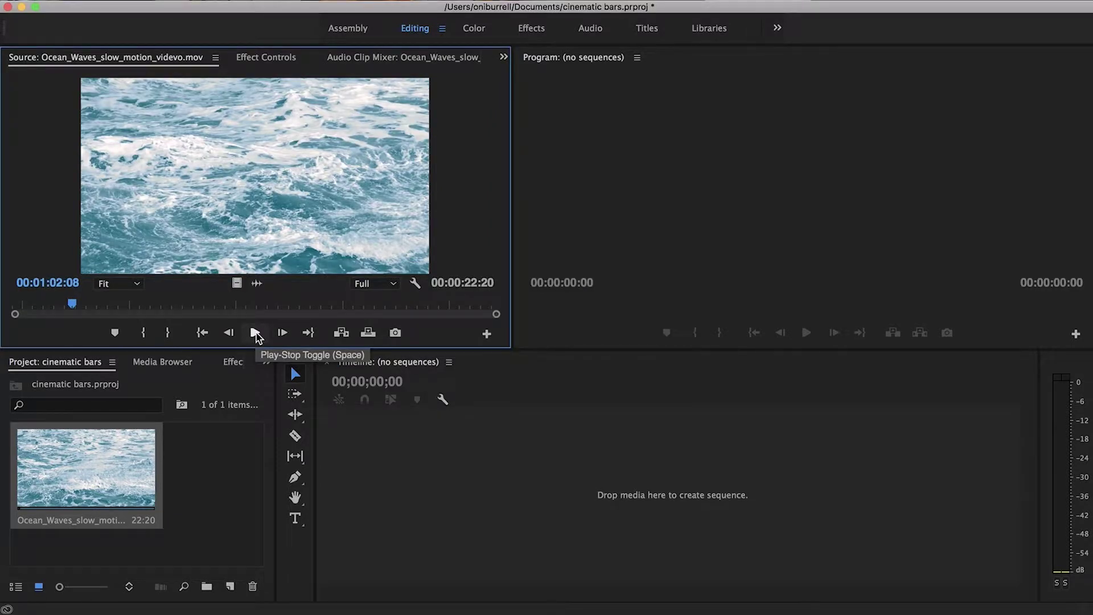
left_click(256, 335)
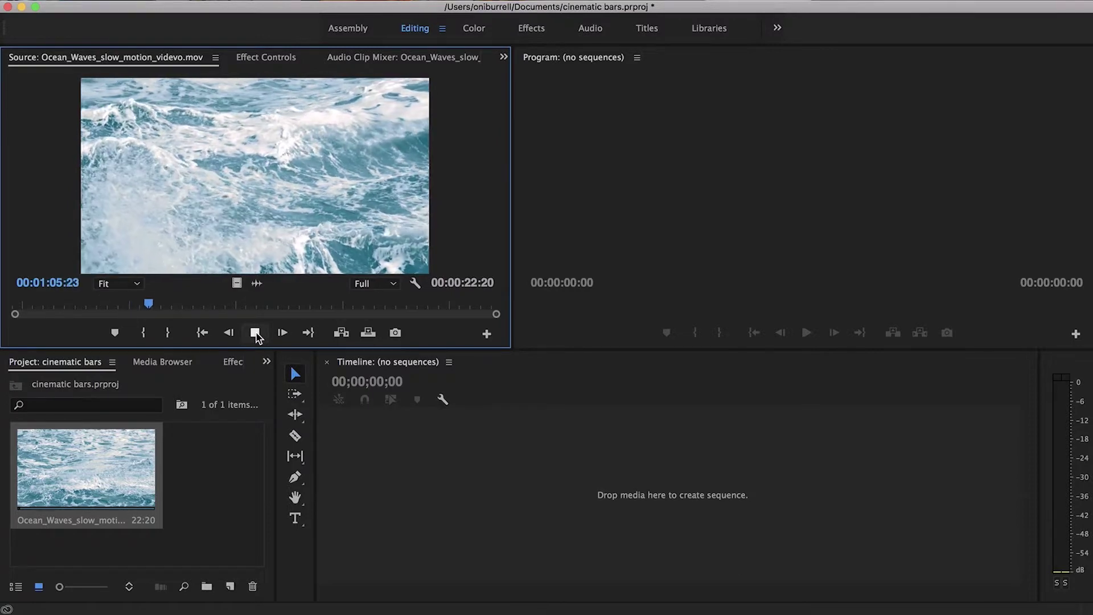
key("i")
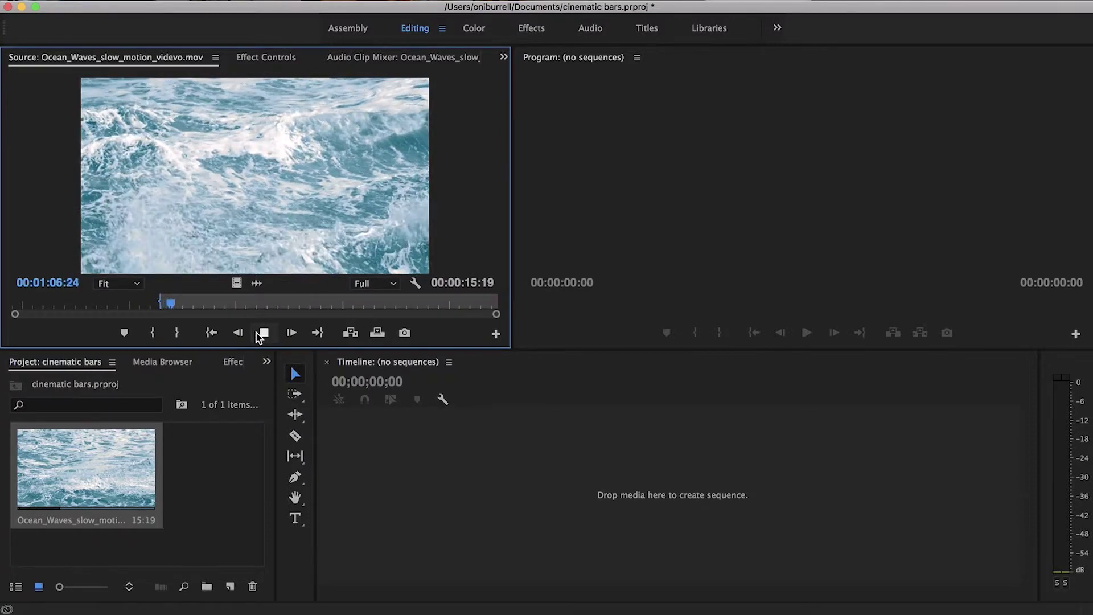
left_click(317, 305)
left_click(342, 304)
key("o")
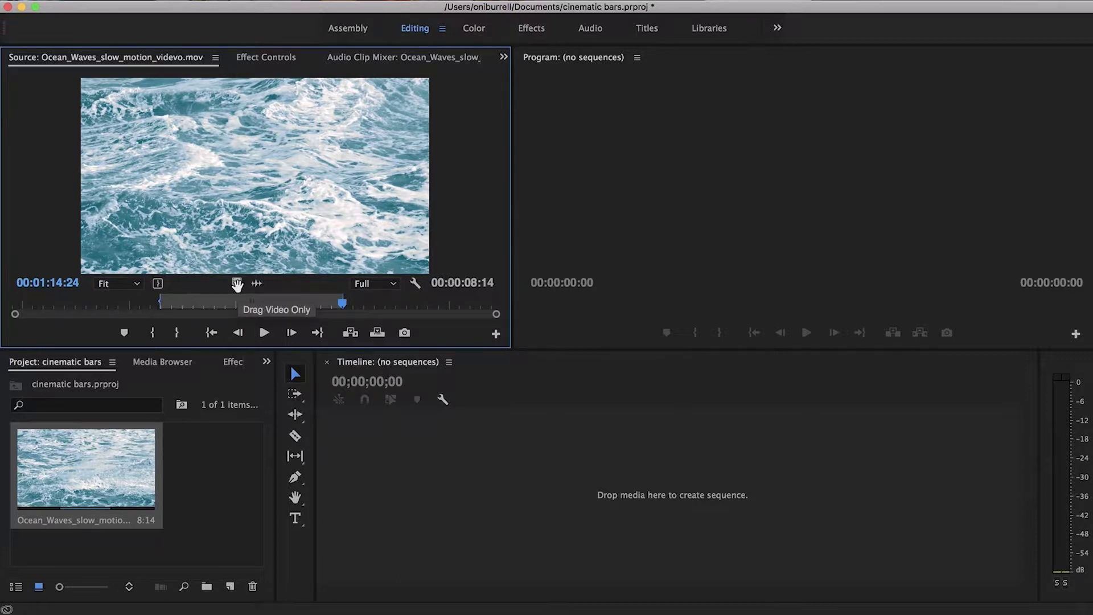
Drag the video-only marked section into a new Ocean_Waves sequence and play it back
left_click_drag(236, 285, 344, 464)
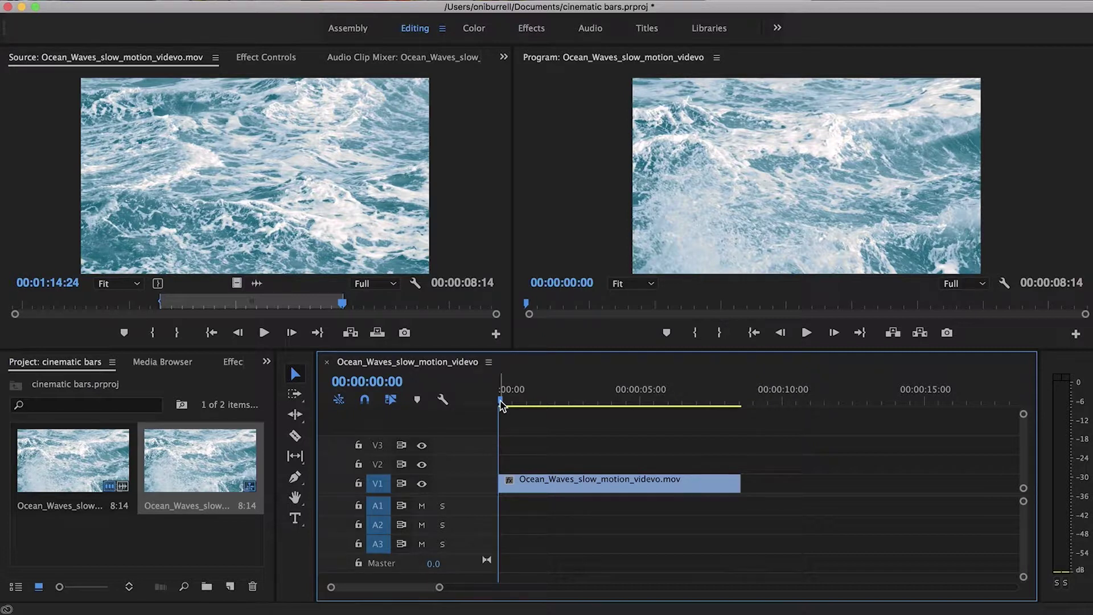
key("space")
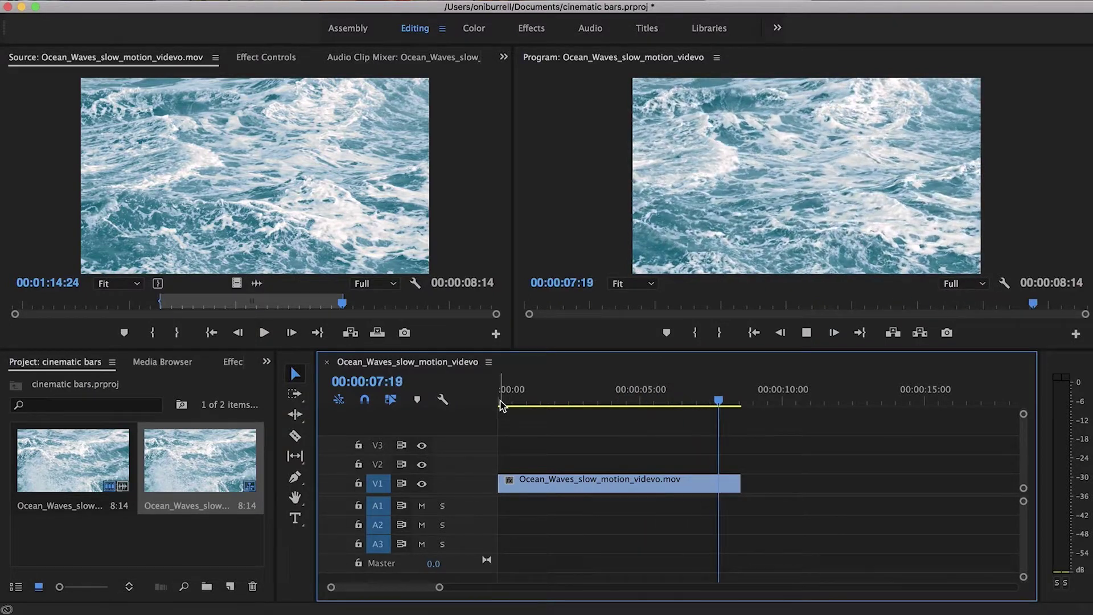
key("space")
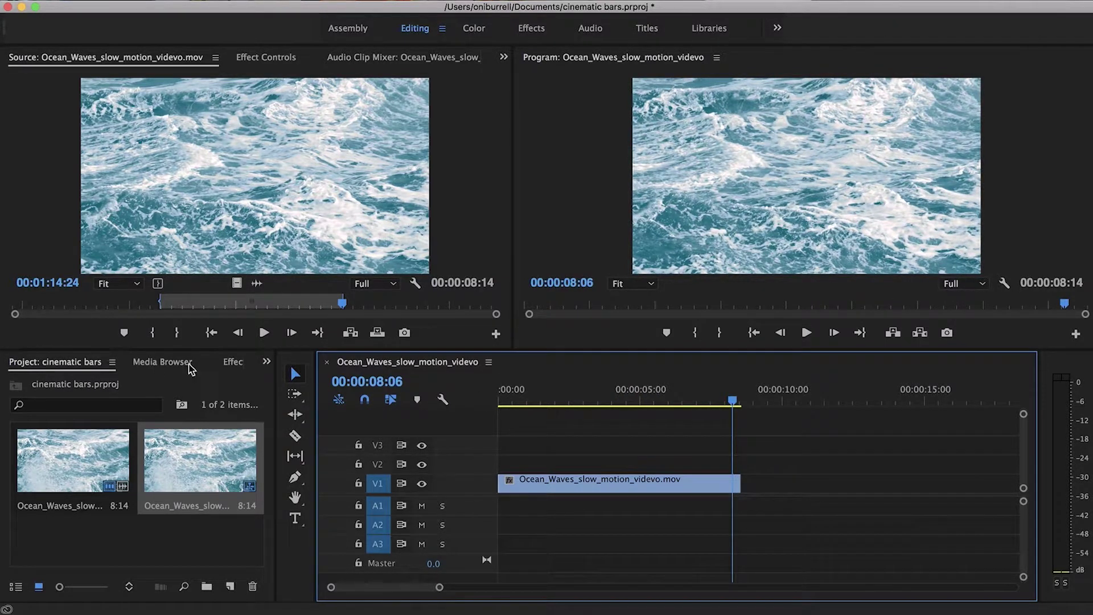
Find the Crop effect via a 'crop' search, apply it to the V1 clip, and play the sequence
left_click(236, 365)
left_click(118, 386)
type("crop")
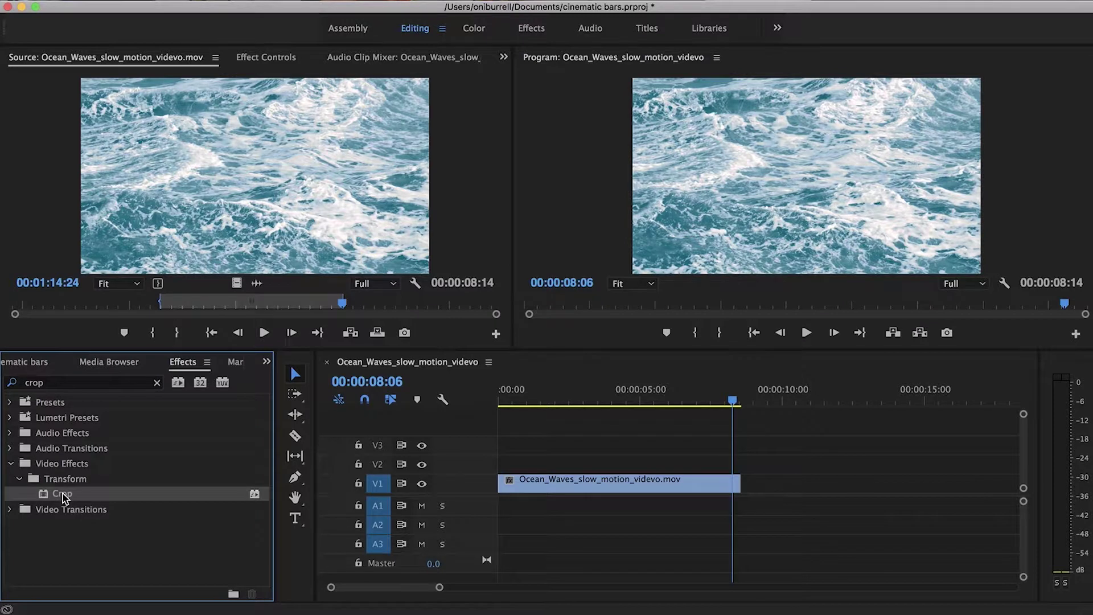
left_click_drag(64, 498, 533, 485)
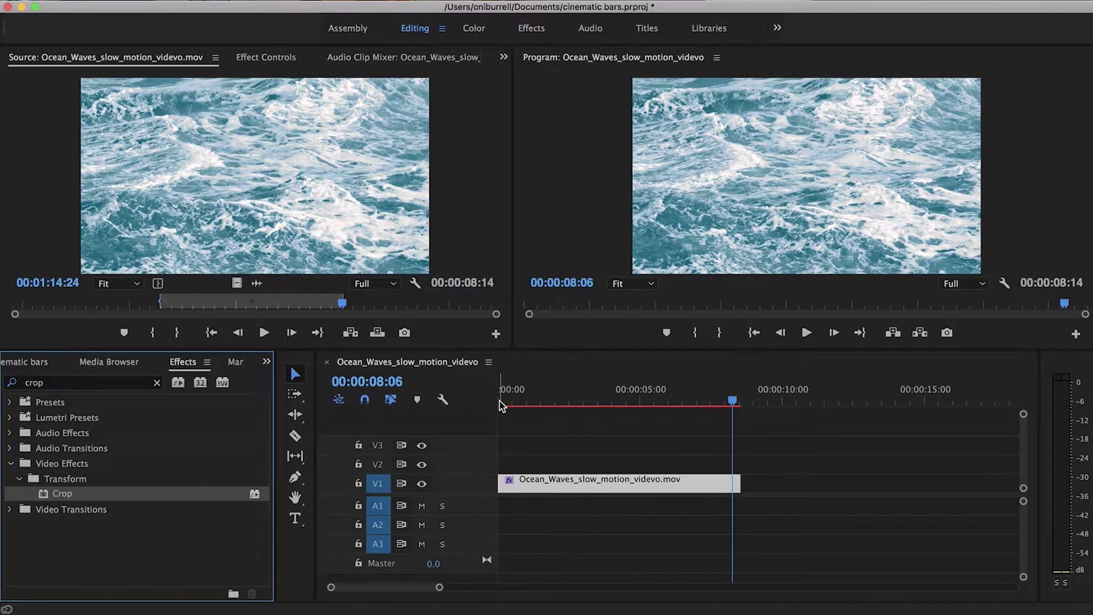
left_click(501, 404)
key("space")
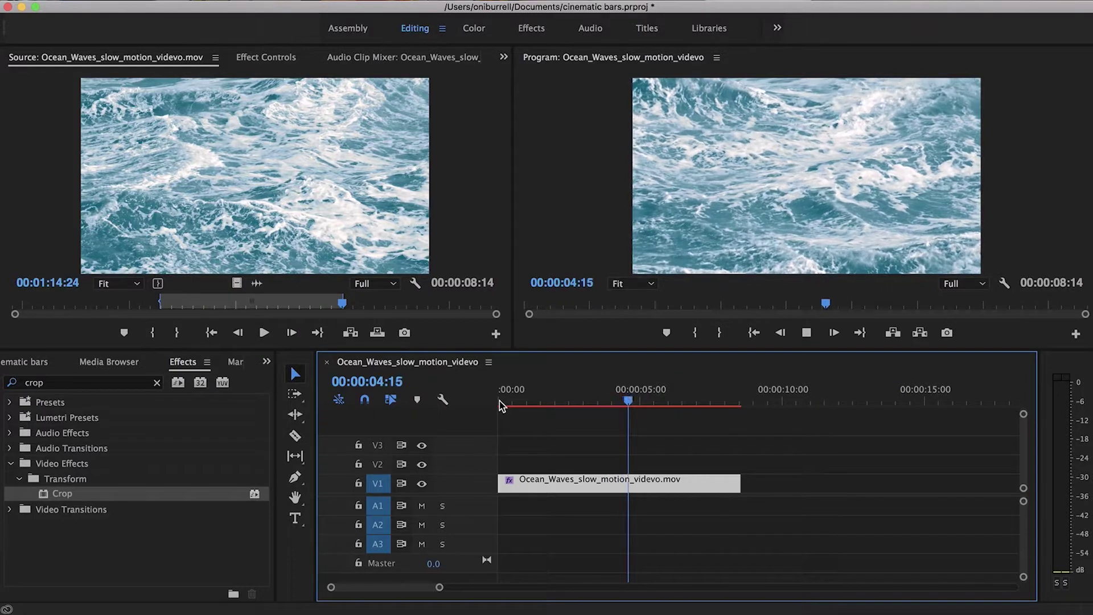
key("space")
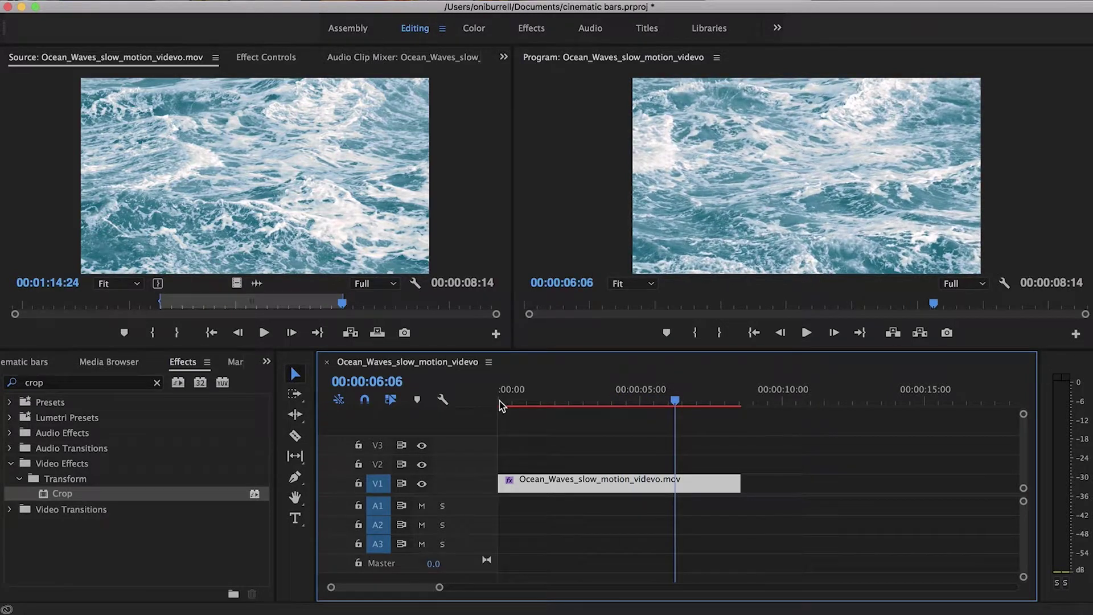
Select the Crop effect in the clip's Effect Controls to show its bounds
left_click(267, 63)
scroll(139, 266, "down", 5)
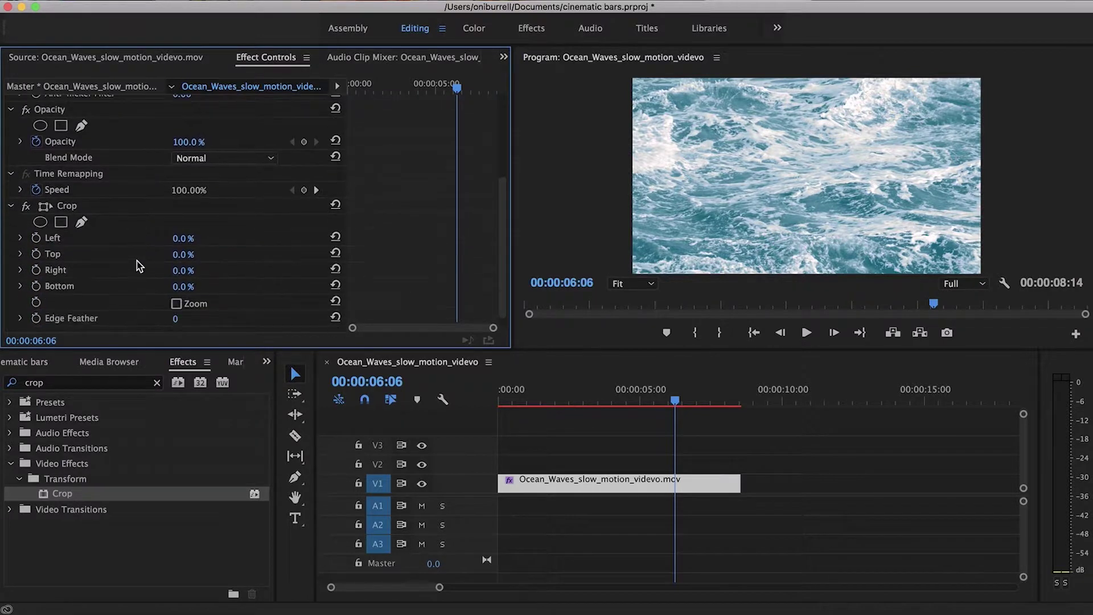
scroll(140, 266, "down", 1)
left_click(72, 194)
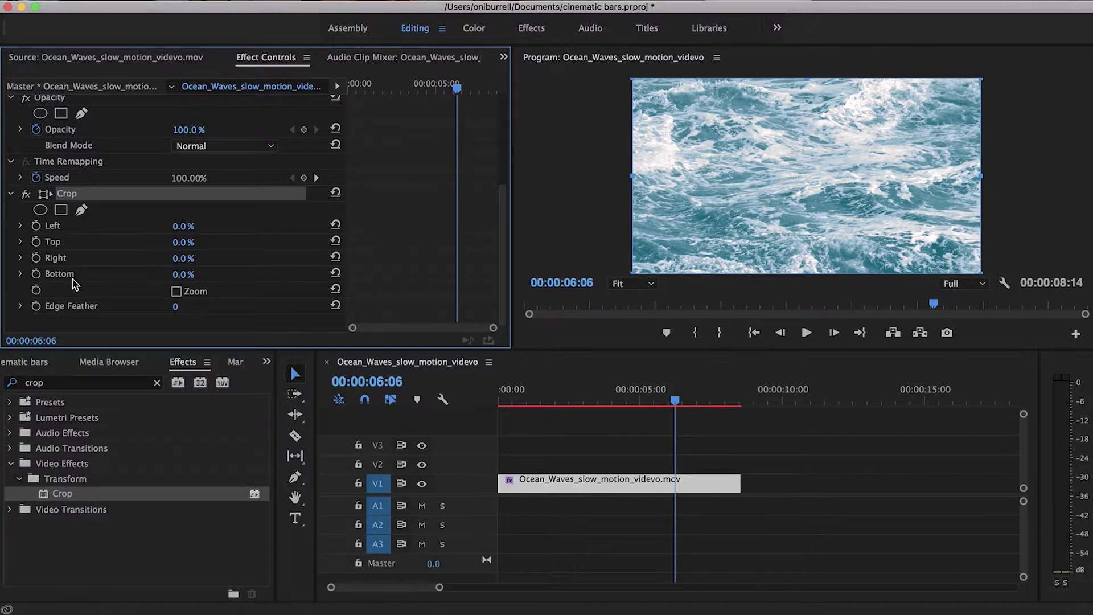
Set Crop Top and Crop Bottom to 15% each, then return to the sequence start
left_click(181, 243)
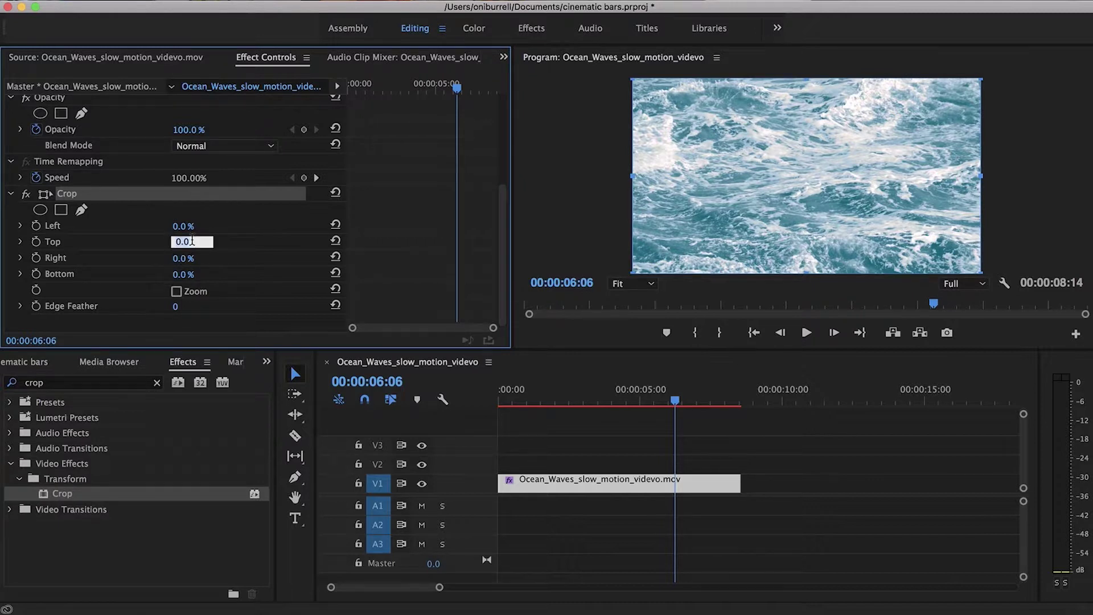
type("15")
key("Return")
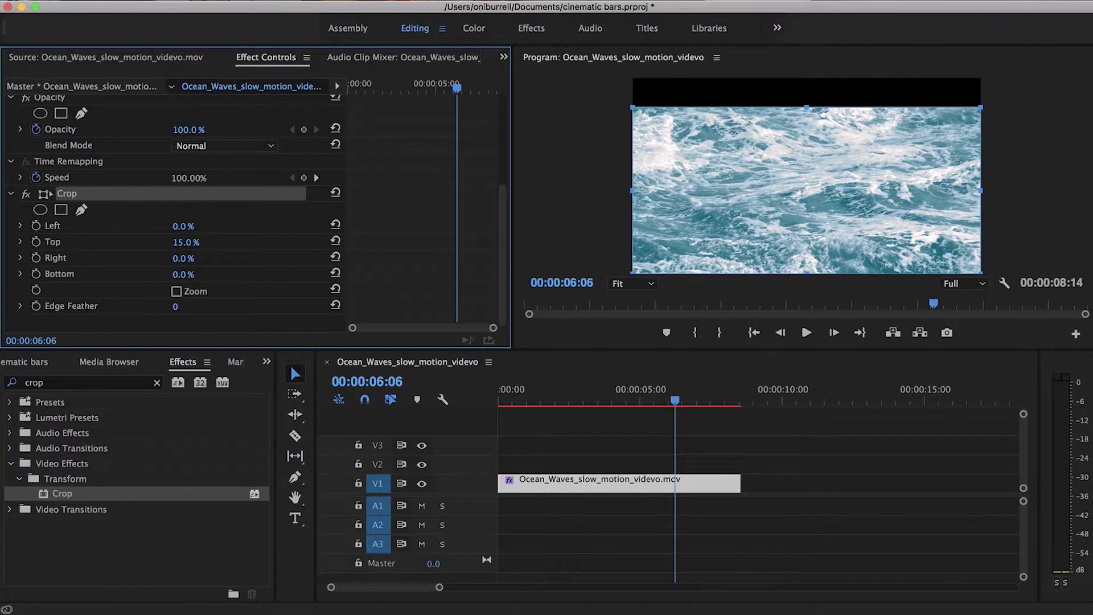
left_click(192, 272)
type("15")
key("Return")
left_click(109, 201)
key("Home")
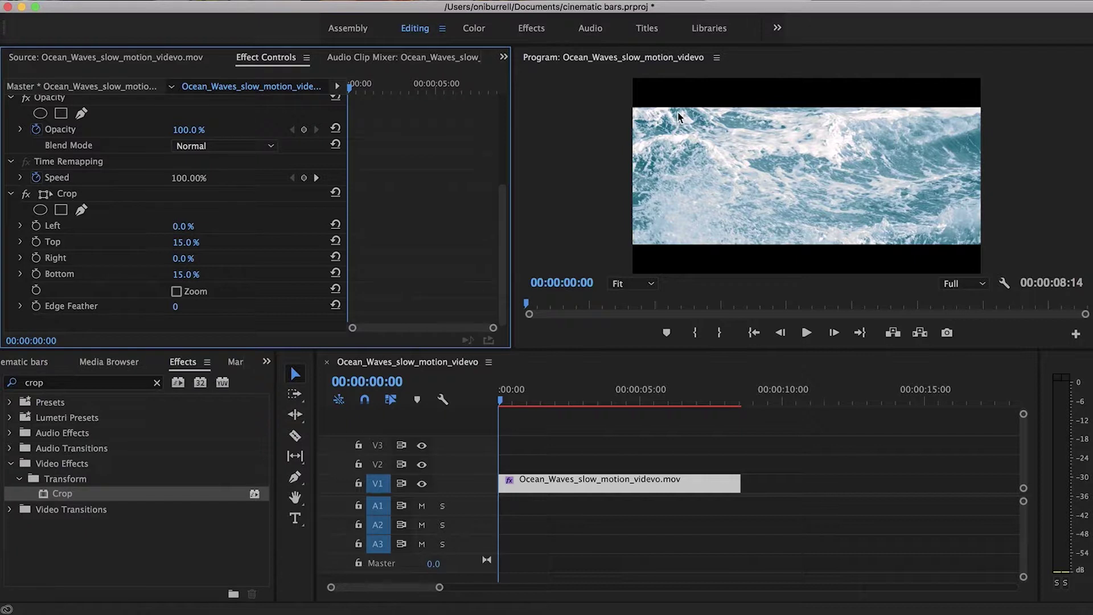
left_click(502, 403)
key("space")
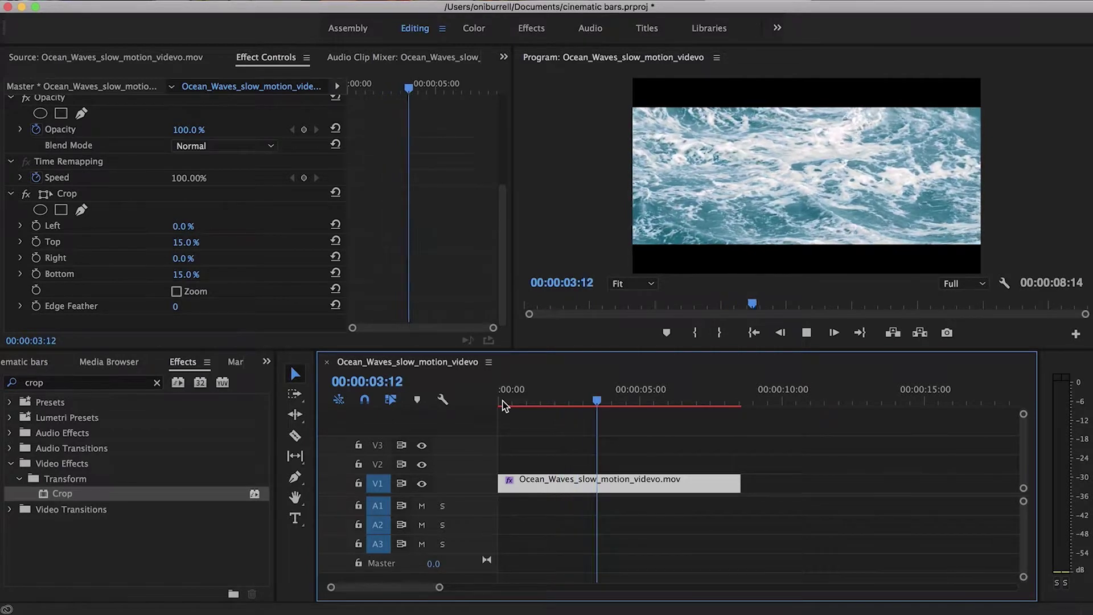
key("space")
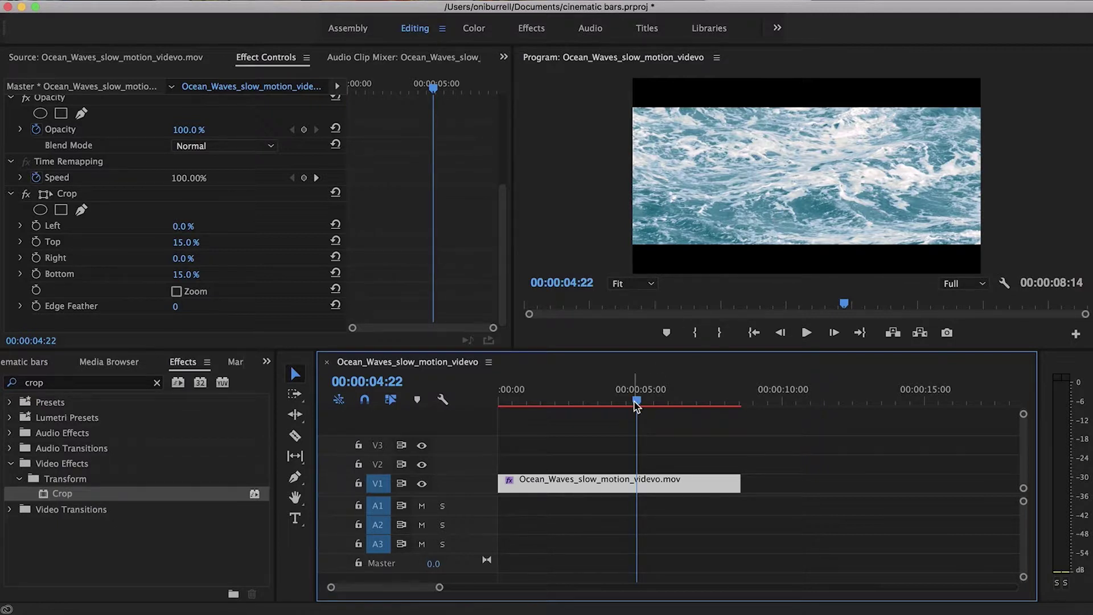
At the first frame, set Crop Top to 0% and add its starting keyframe
left_click_drag(637, 404, 493, 394)
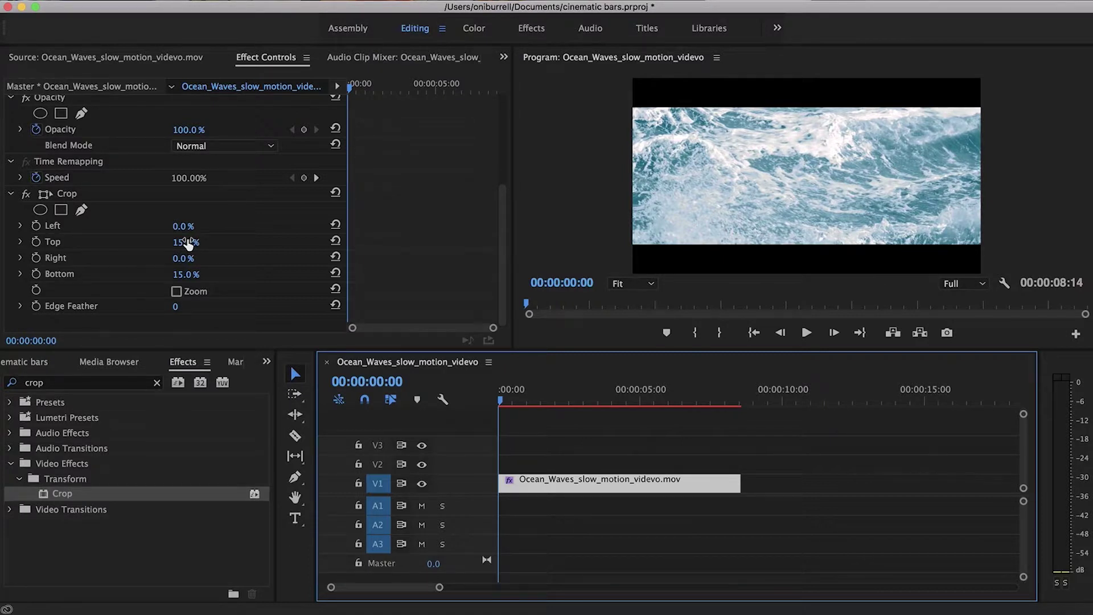
left_click(192, 241)
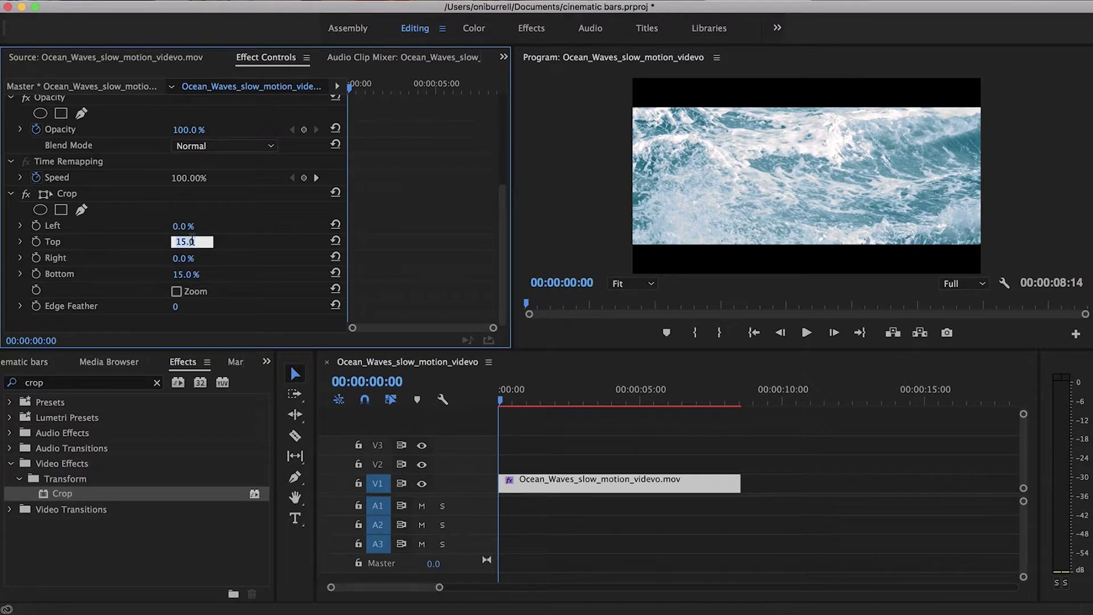
type("0")
key("Return")
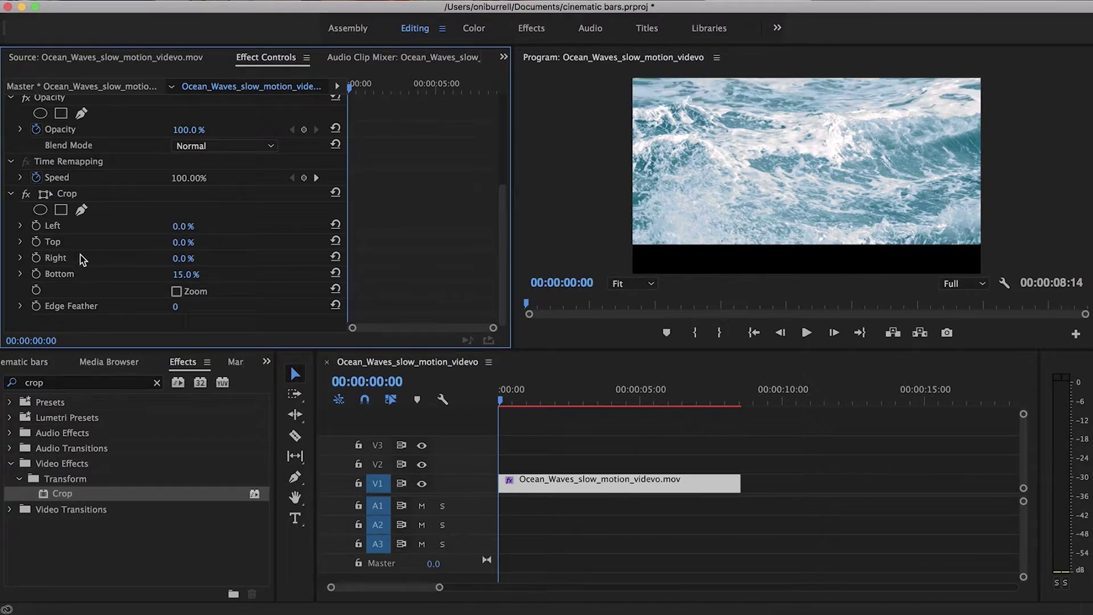
left_click(36, 242)
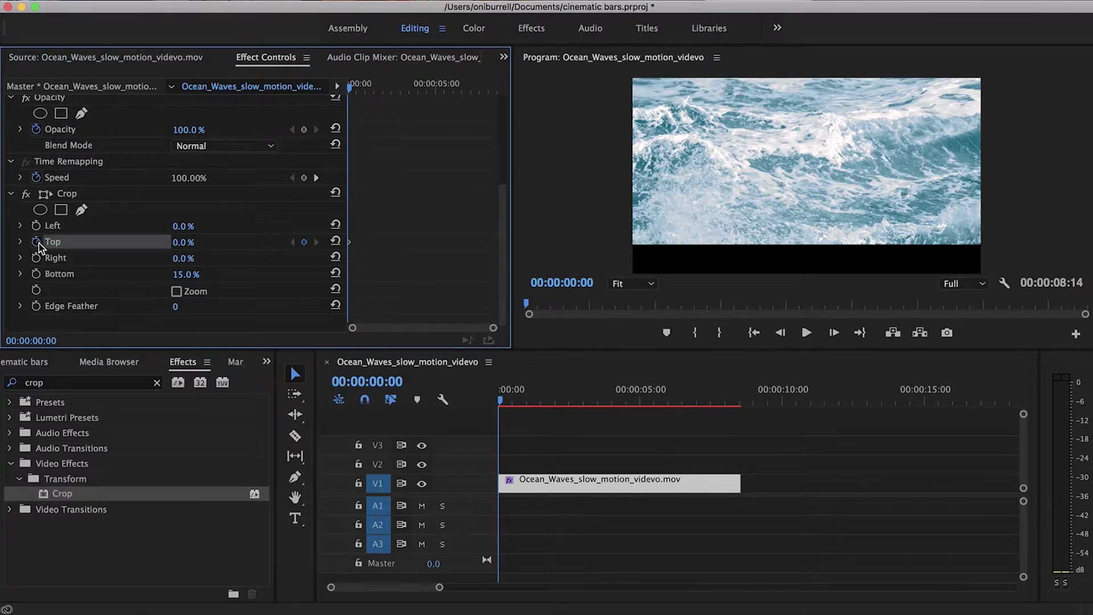
Set Crop Bottom to 0% and add its starting keyframe
left_click(183, 275)
type("0")
key("Return")
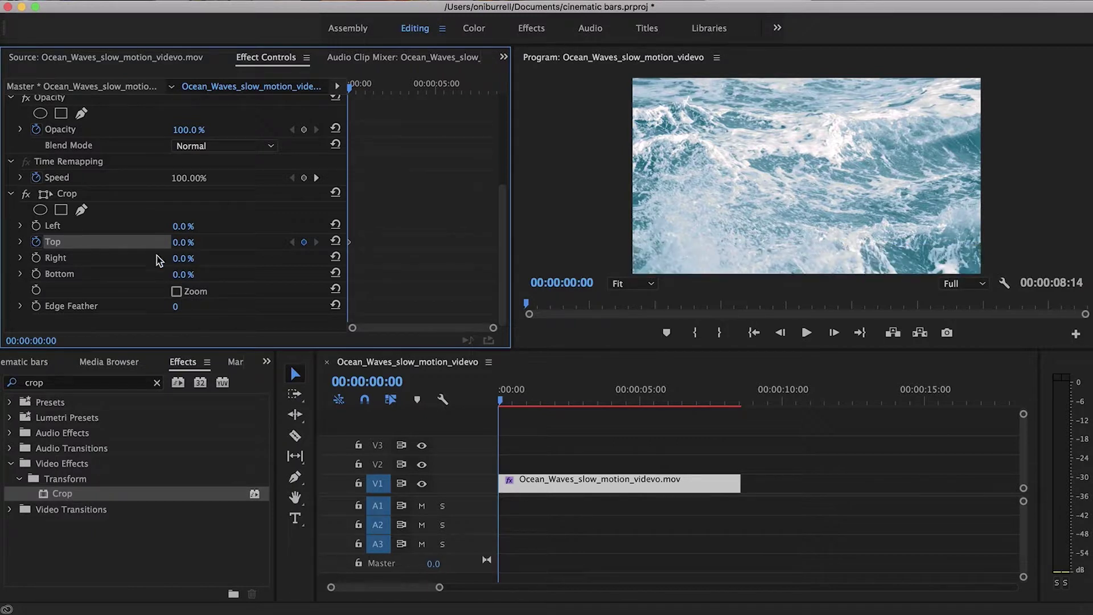
left_click(37, 274)
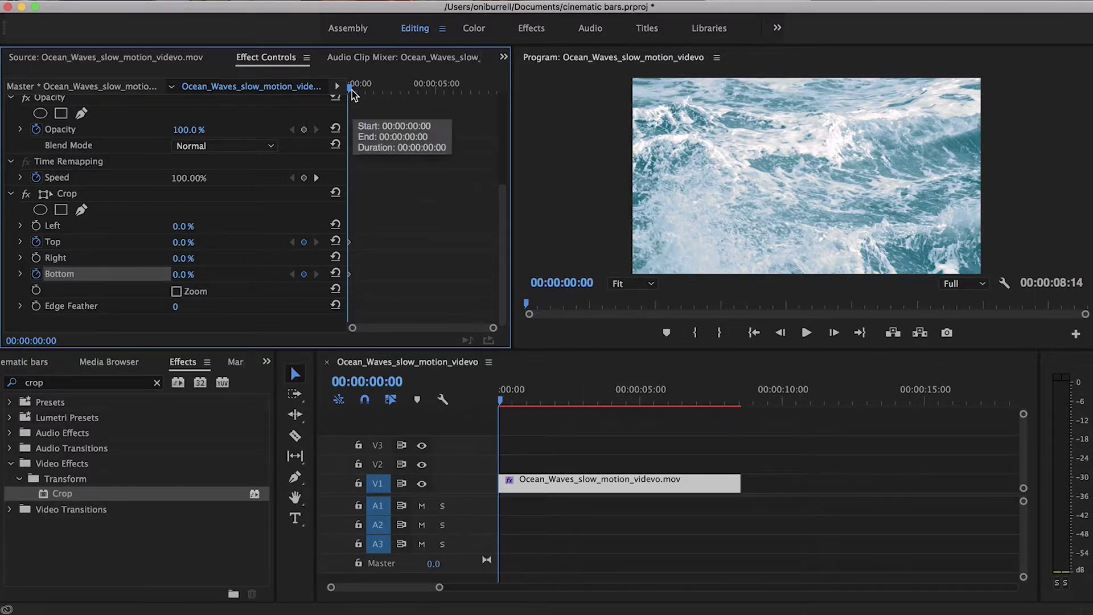
On the clip's last frame, keyframe Crop Top at 15%
left_click_drag(501, 405, 744, 404)
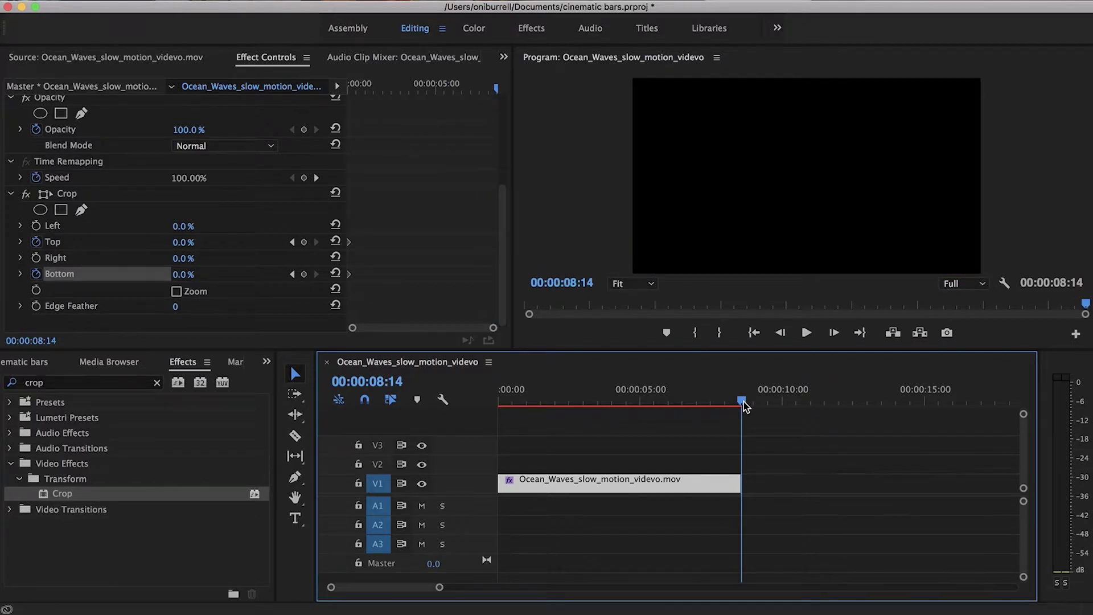
key("Left")
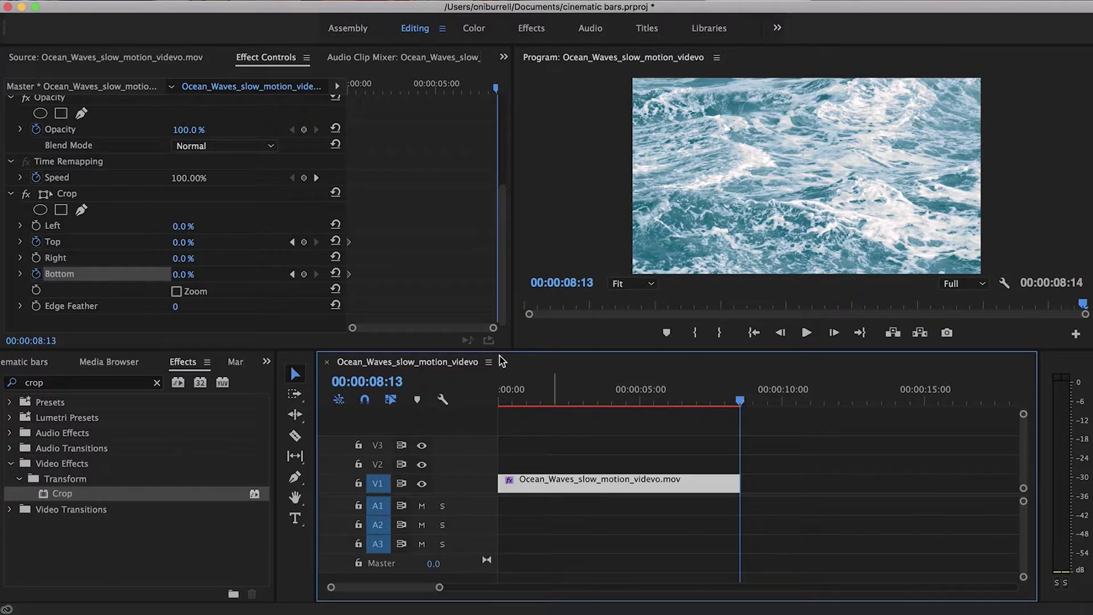
left_click(297, 67)
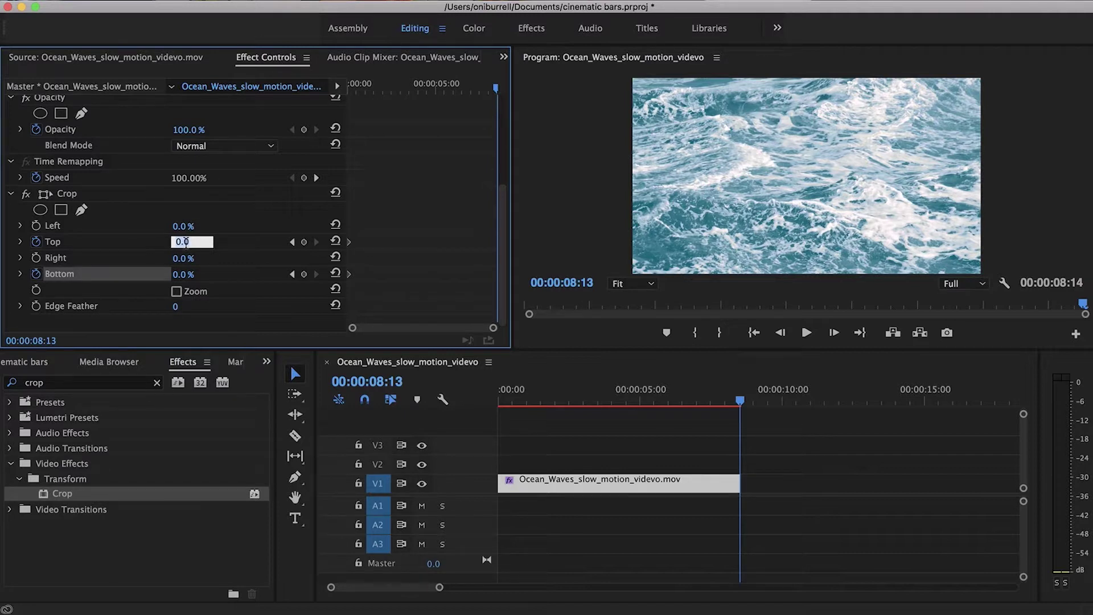
type("15")
key("Return")
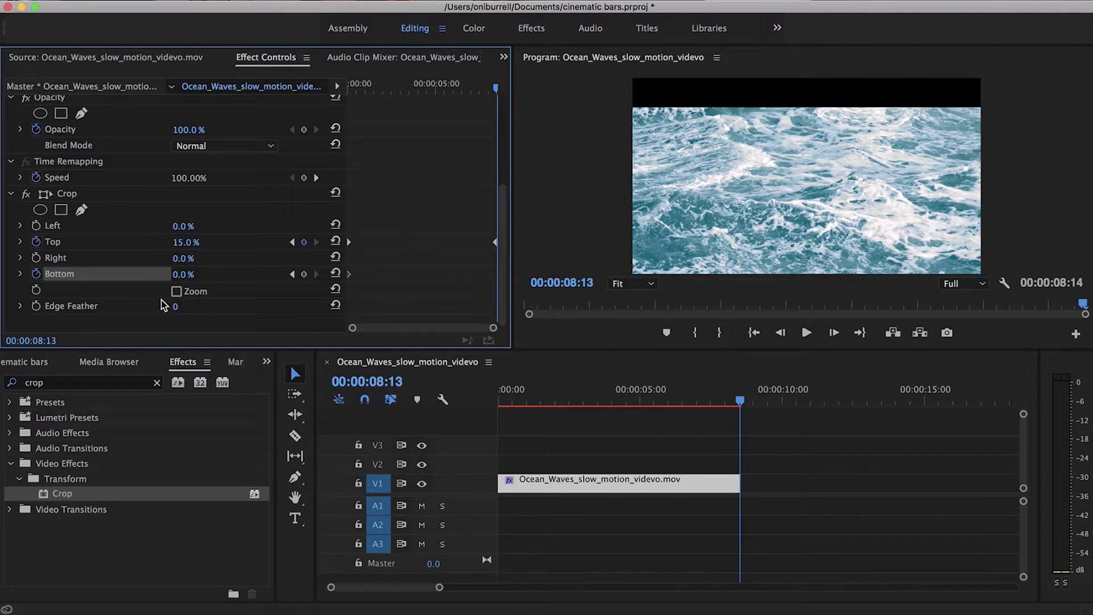
Keyframe Crop Bottom at 15% and preview the sequence's growing bars
left_click(192, 273)
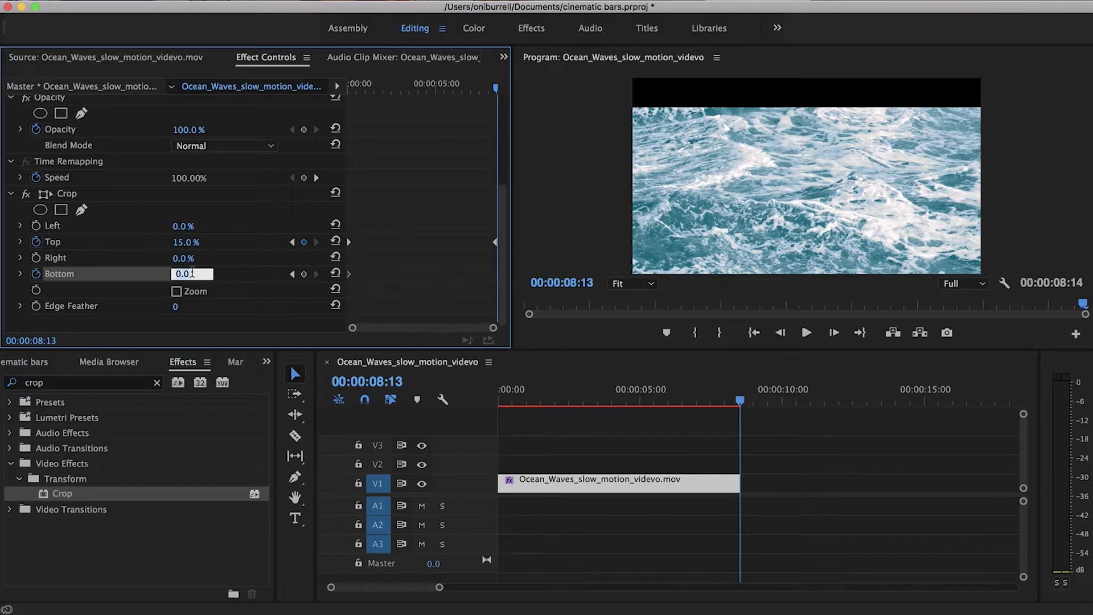
type("15")
key("Return")
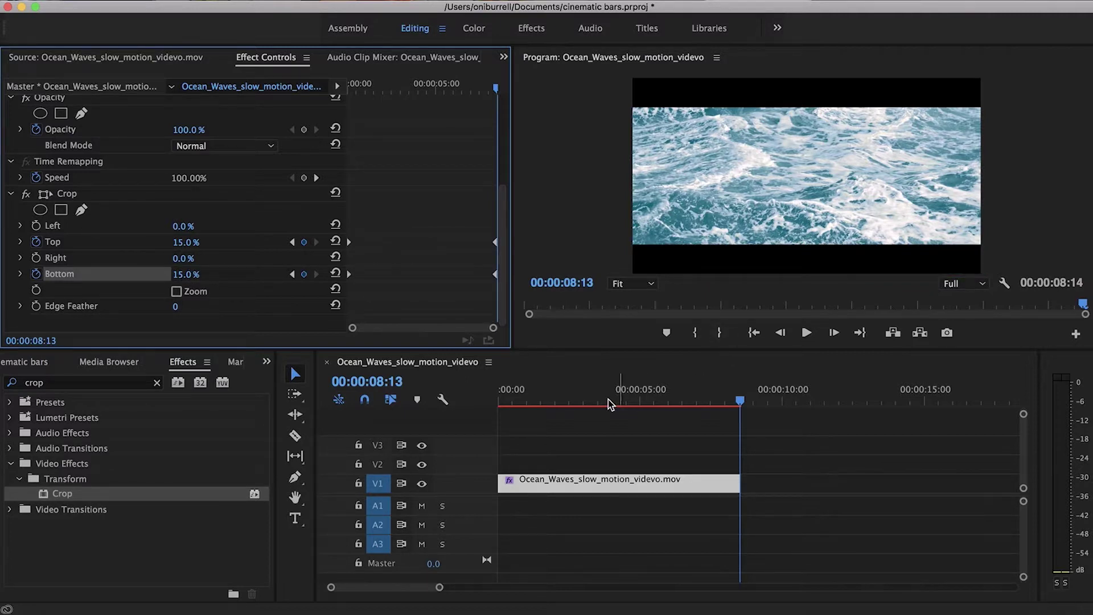
left_click(501, 401)
key("space")
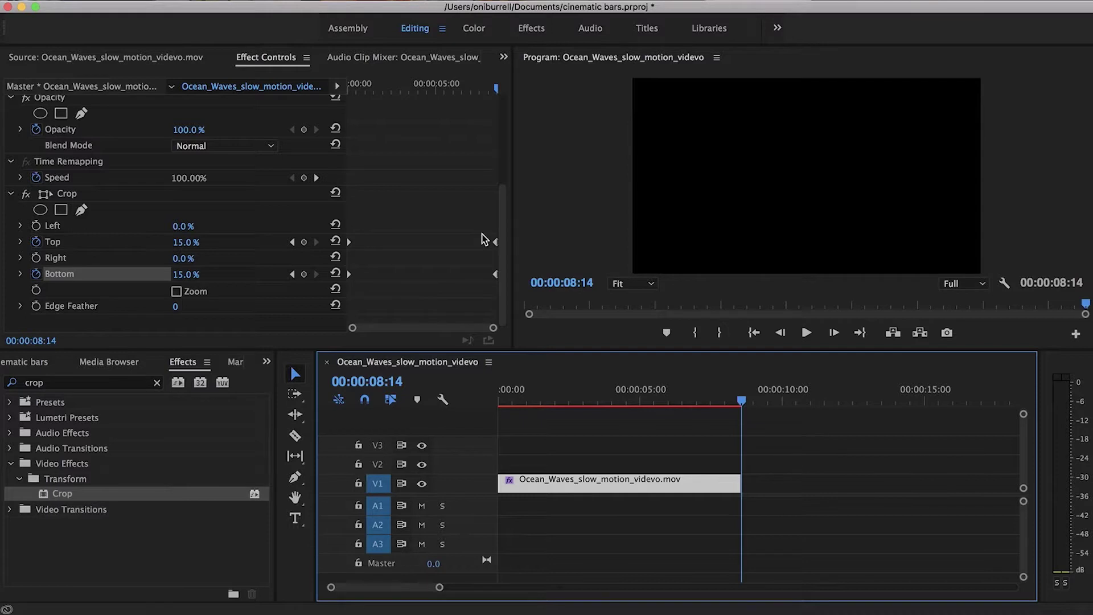
Apply Ease In, then Ease Out interpolation to the Top and Bottom crop keyframes
left_click_drag(490, 238, 504, 287)
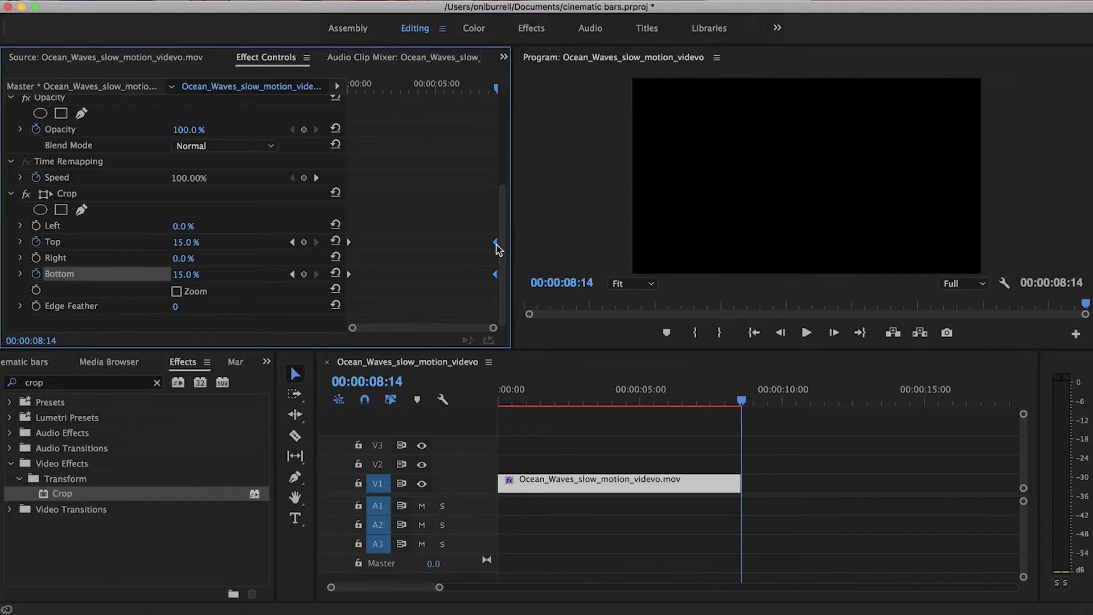
right_click(496, 245)
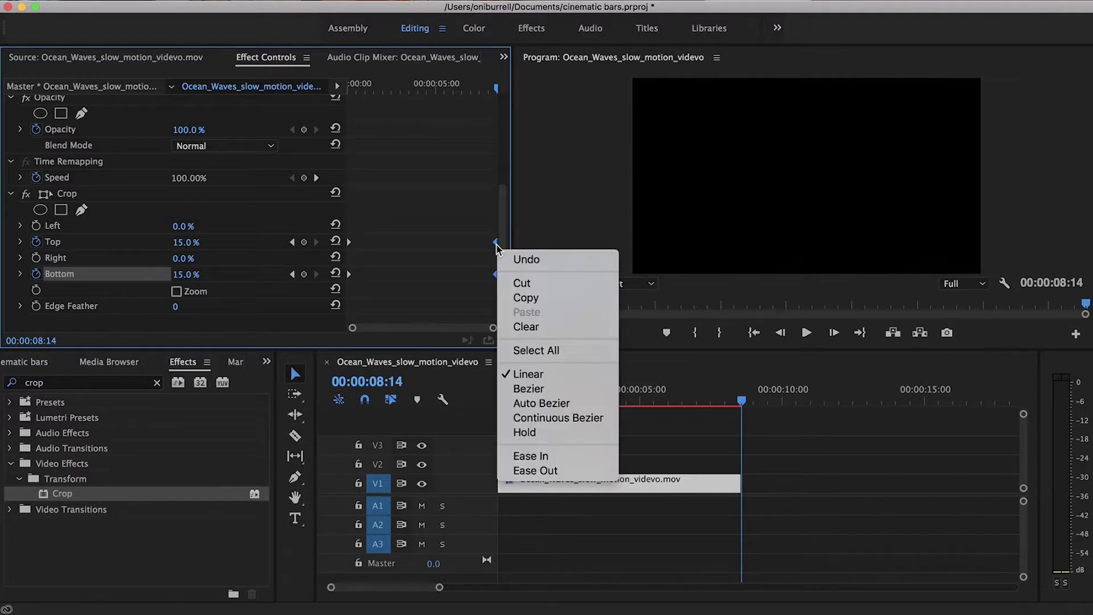
left_click(532, 458)
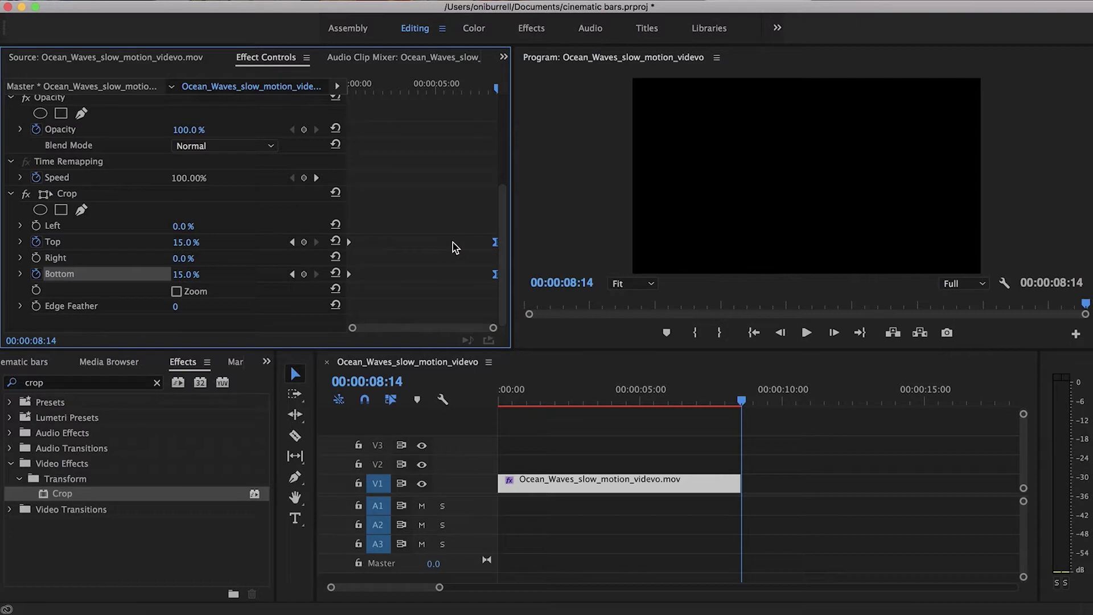
left_click_drag(354, 284, 342, 235)
right_click(350, 243)
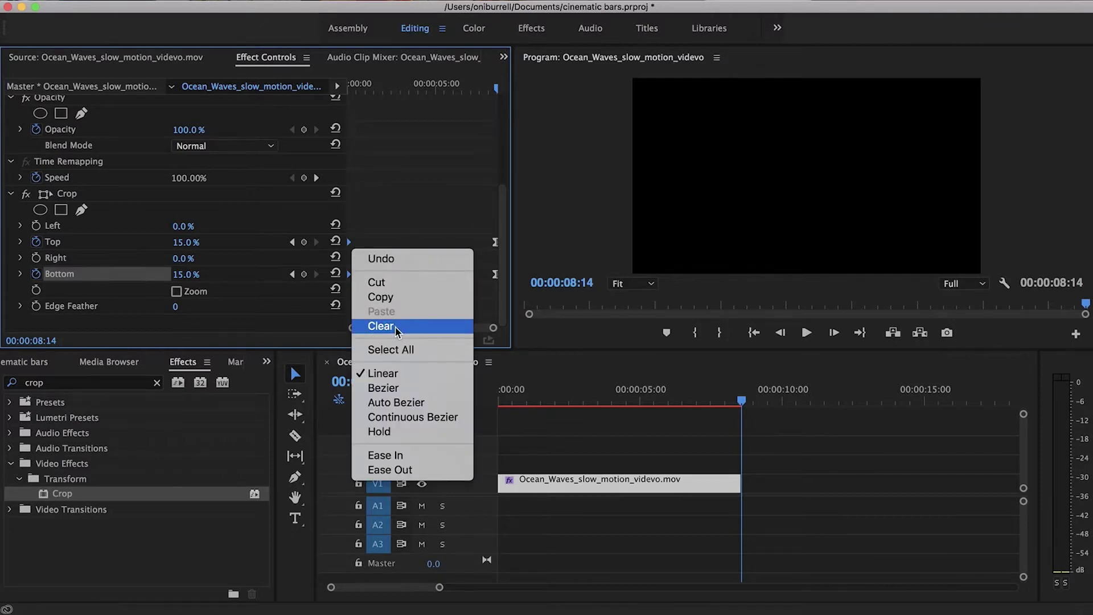
left_click(387, 470)
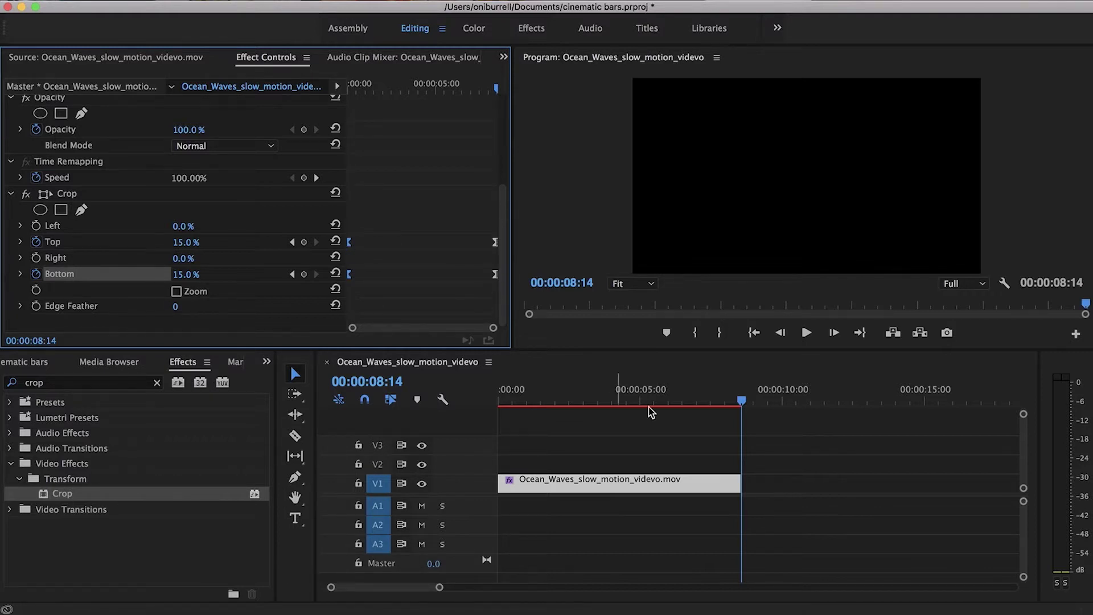
Play the sequence from the start to review the crop animation
left_click(708, 430)
key("Left")
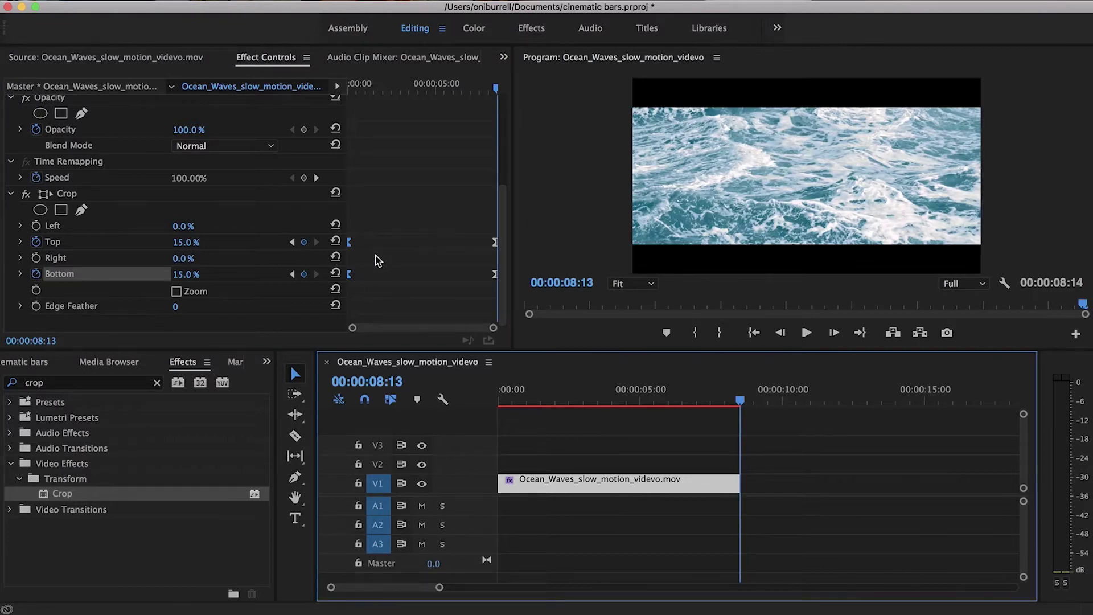
left_click(501, 405)
key("space")
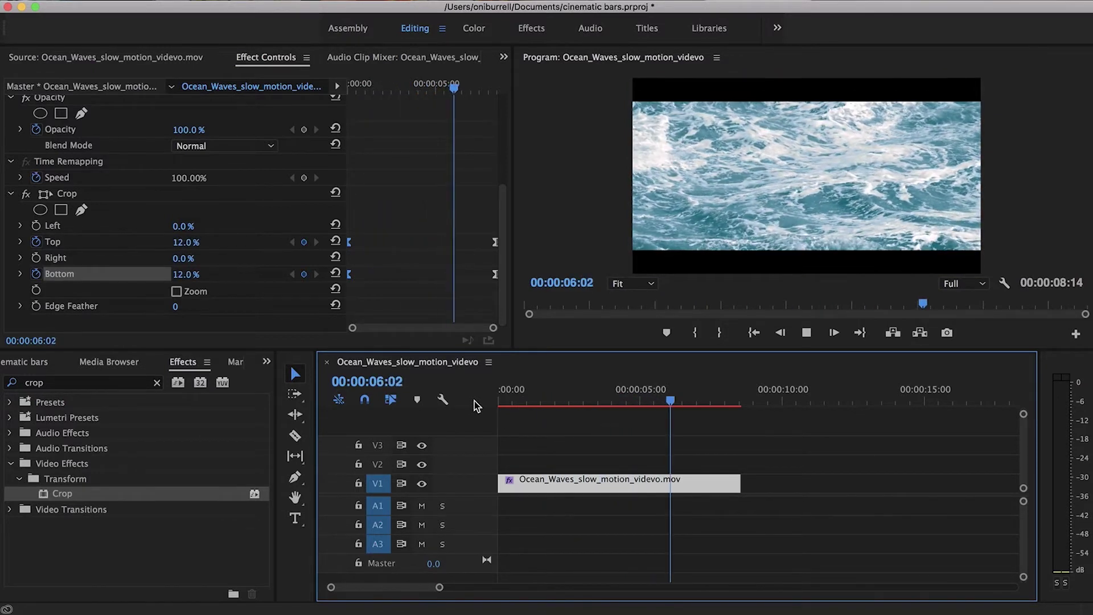
key("space")
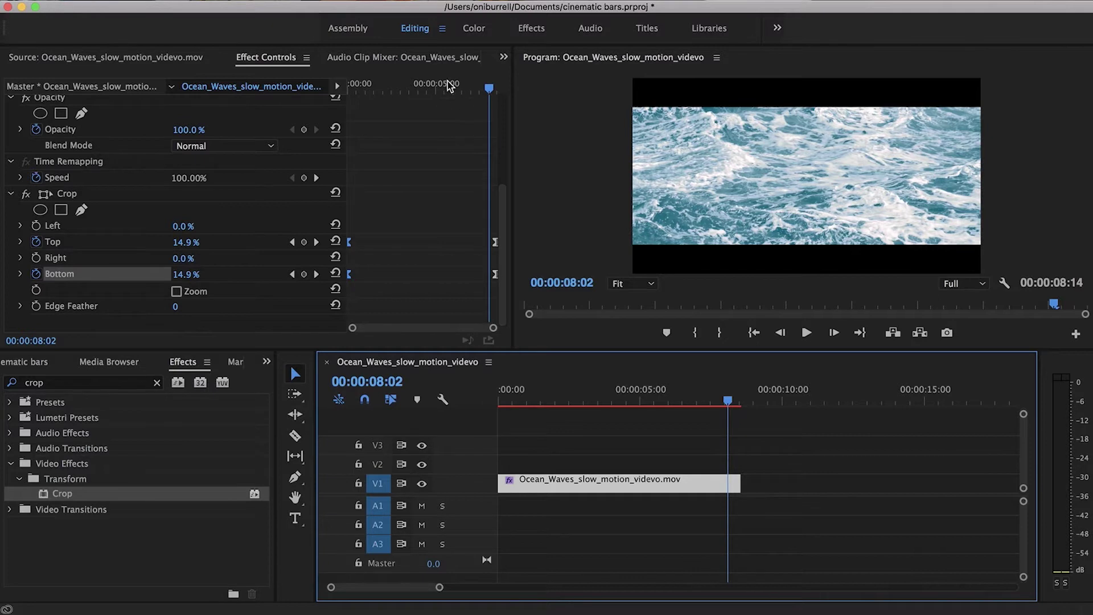
Move the ending crop keyframes earlier to about three seconds in
left_click(404, 86)
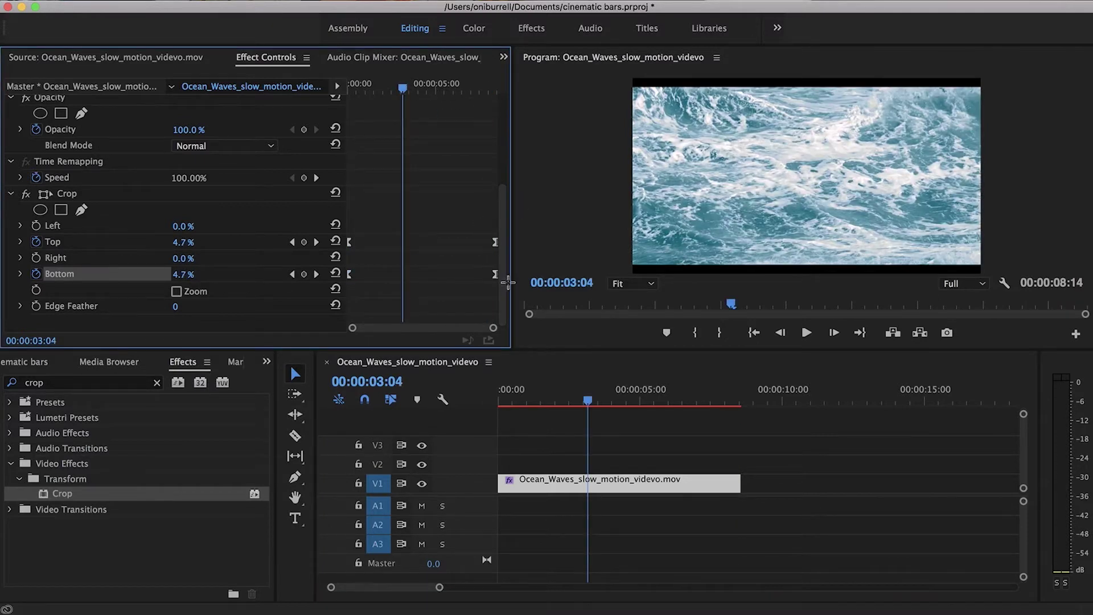
left_click_drag(498, 292, 437, 245)
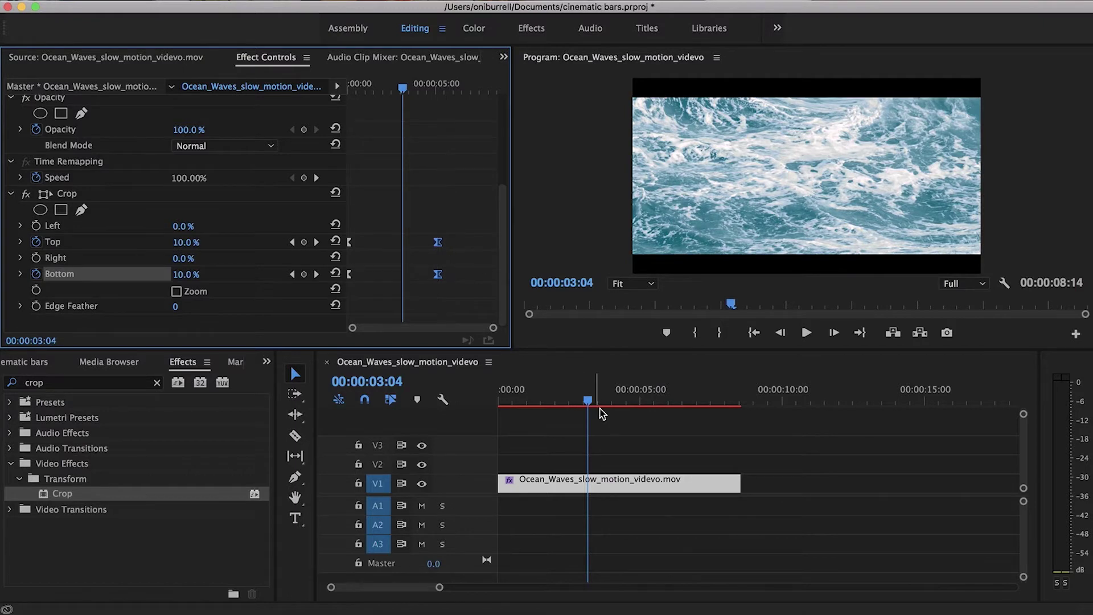
left_click(500, 403)
key("grave")
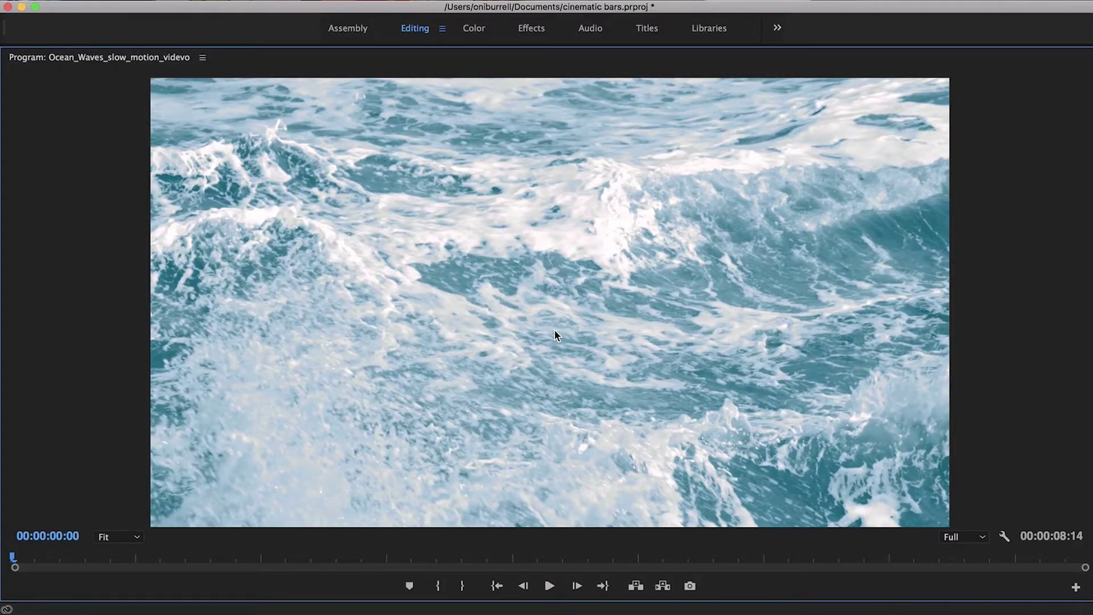
key("space")
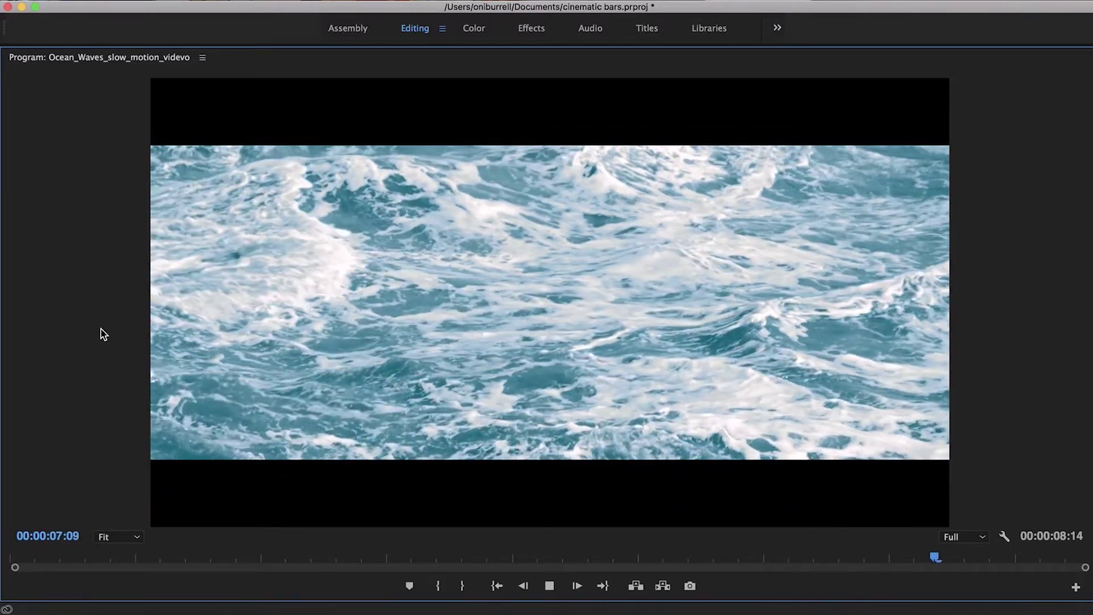
key("space")
key("grave")
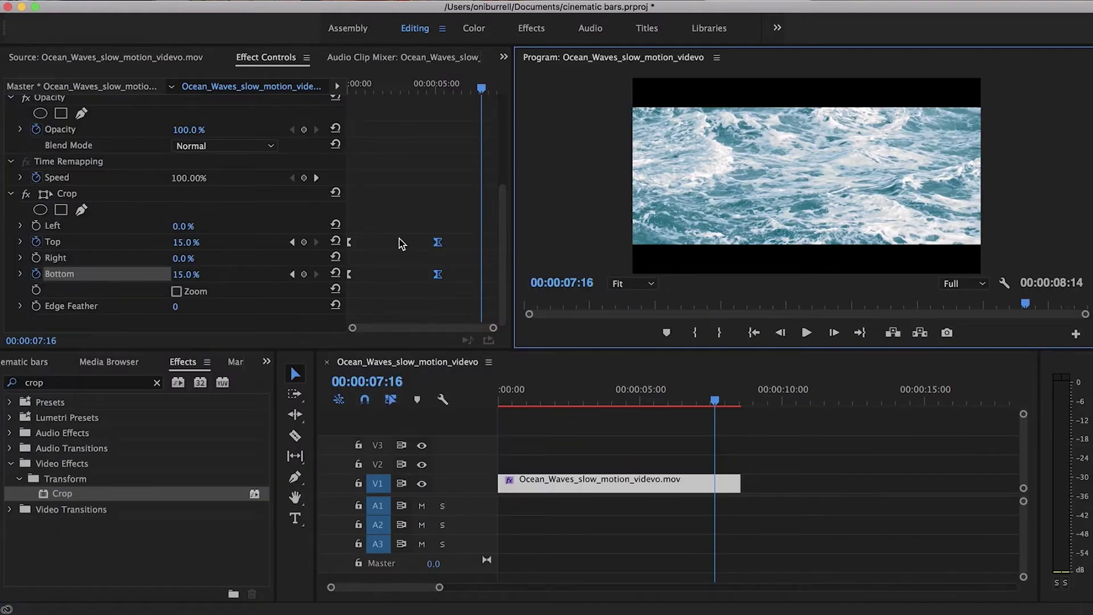